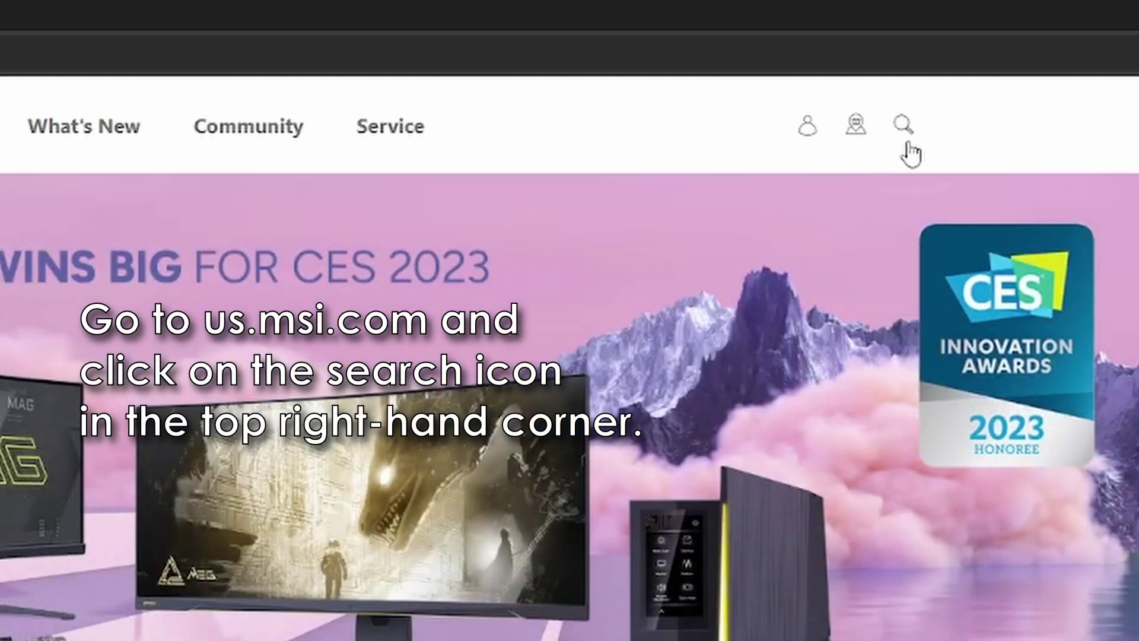
Open the MSI website search to look up the GS77 model
left_click(905, 136)
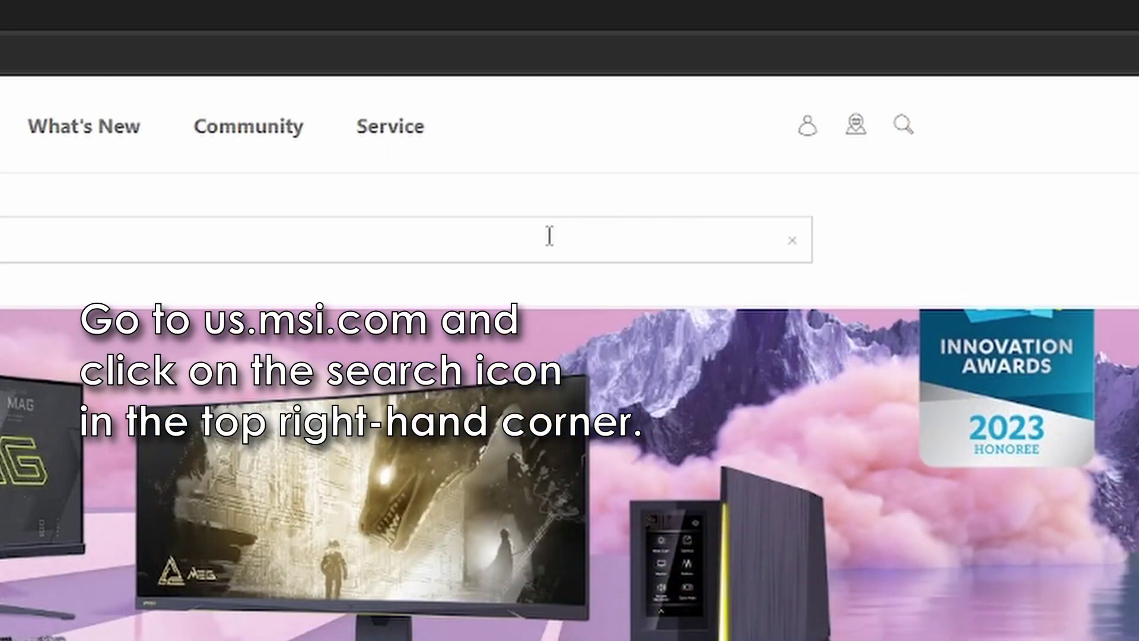
type("GS7")
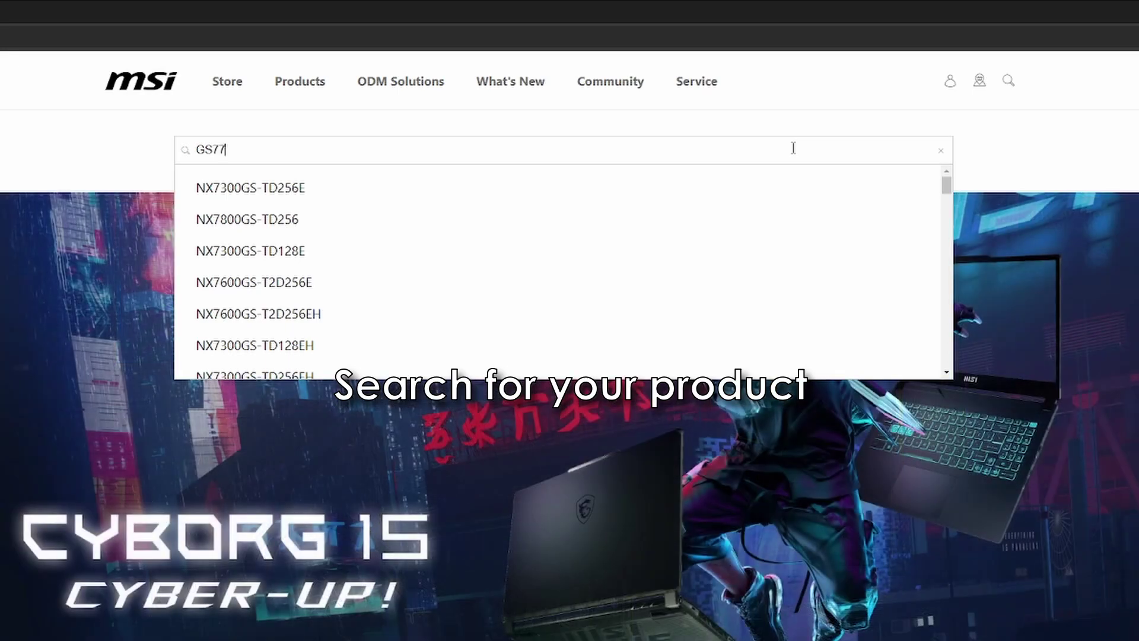
type("7 12")
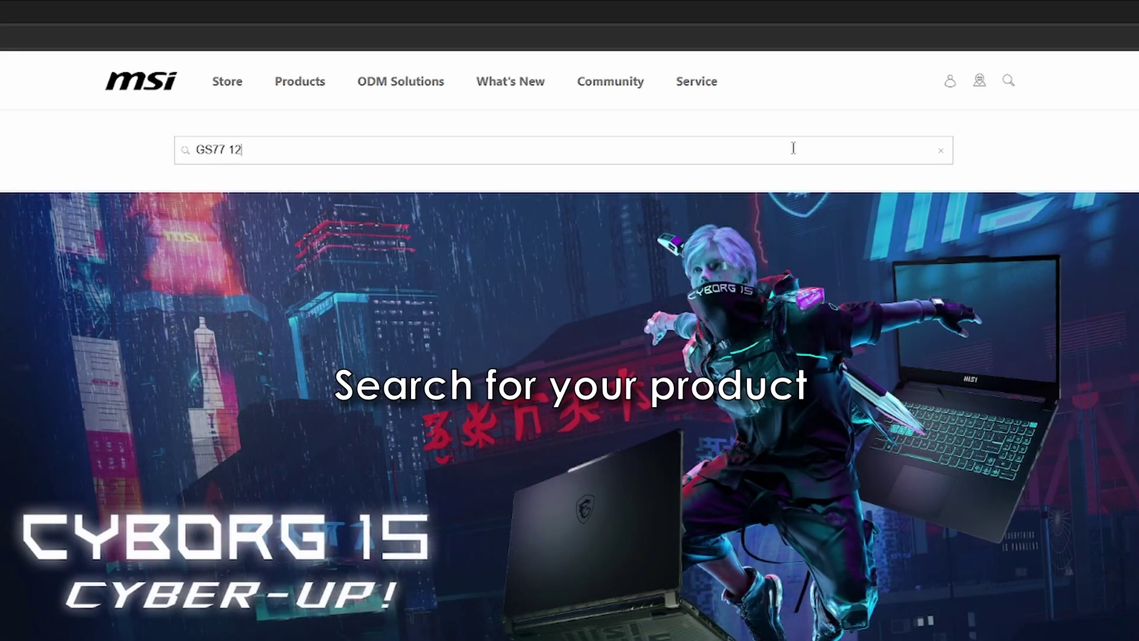
type("UE-")
type("04")
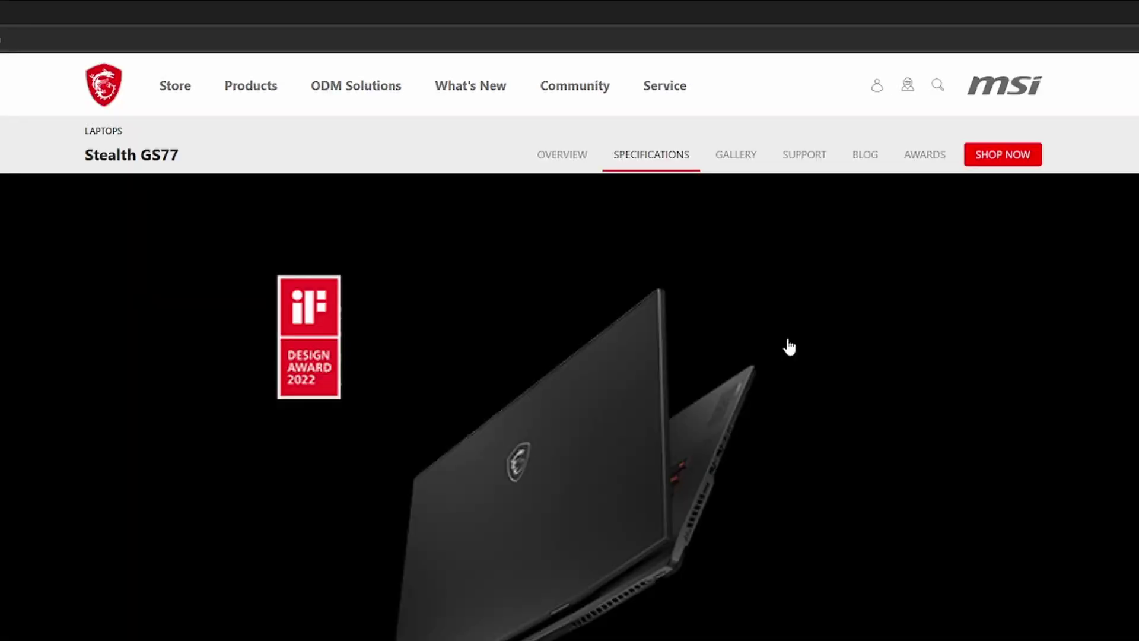
Download the E17P1IMS.10A BIOS zip for the Stealth GS77 12UE-046 and open it
left_click(817, 174)
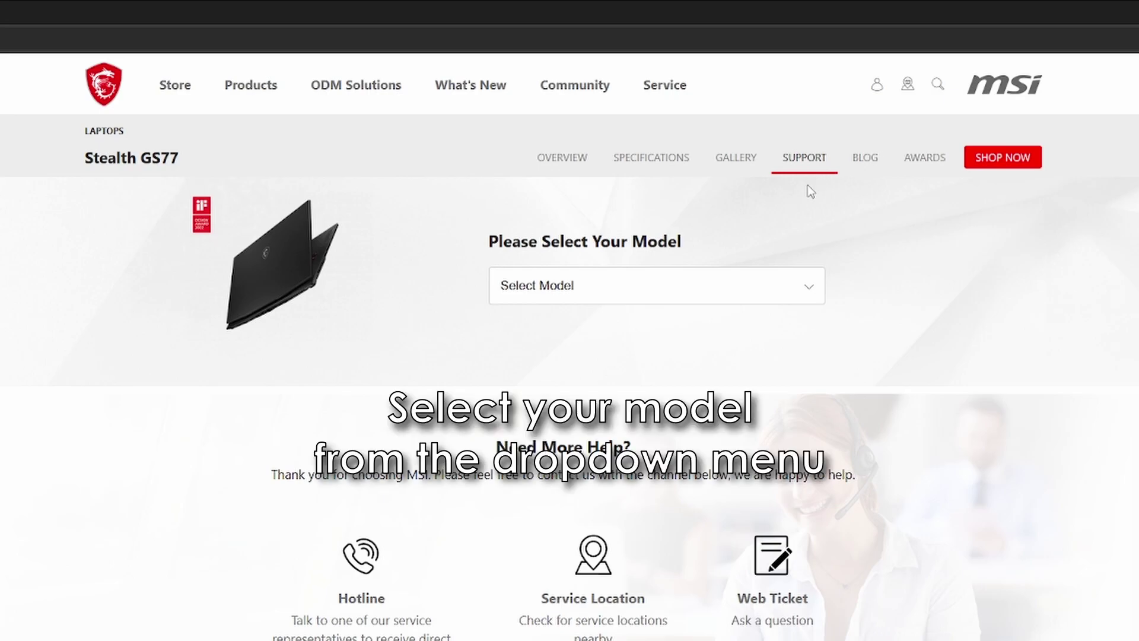
left_click(797, 300)
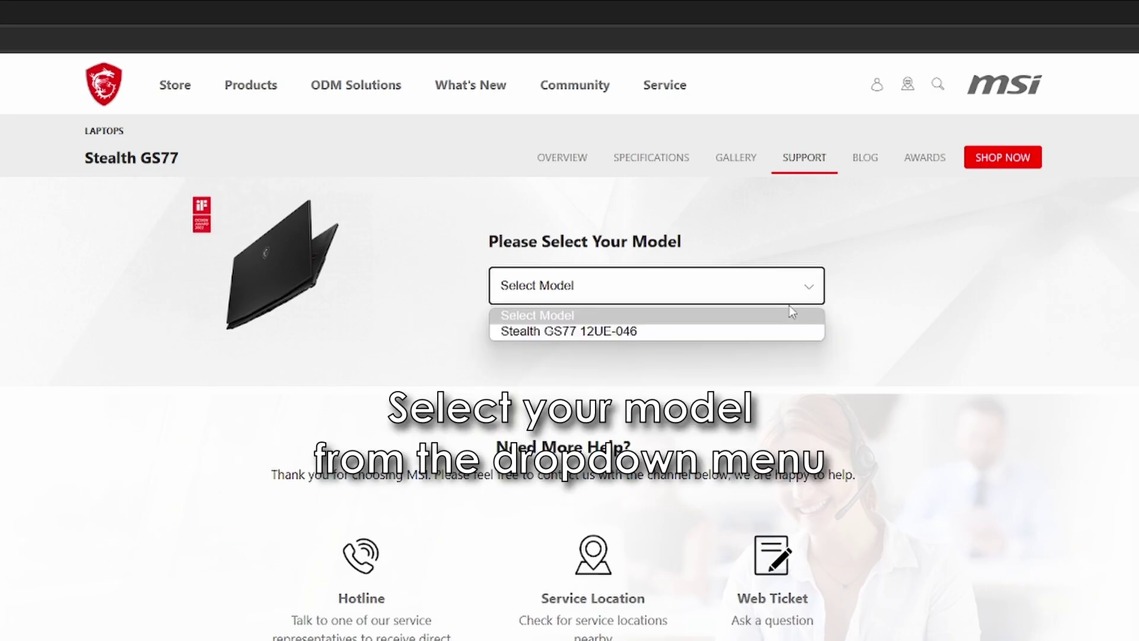
left_click(776, 331)
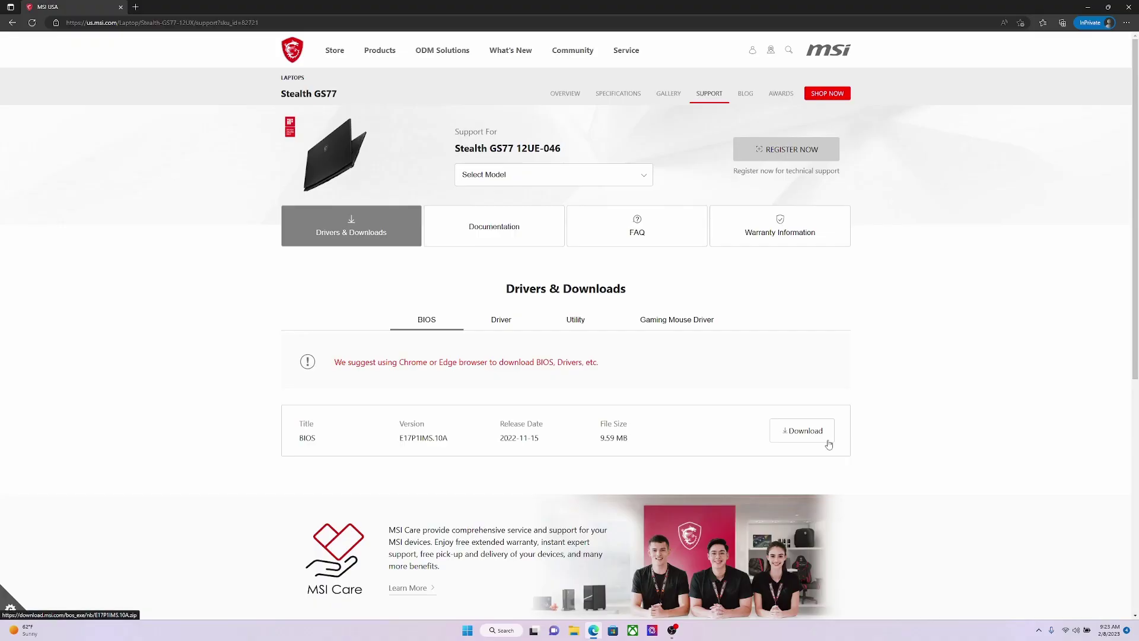
left_click(828, 445)
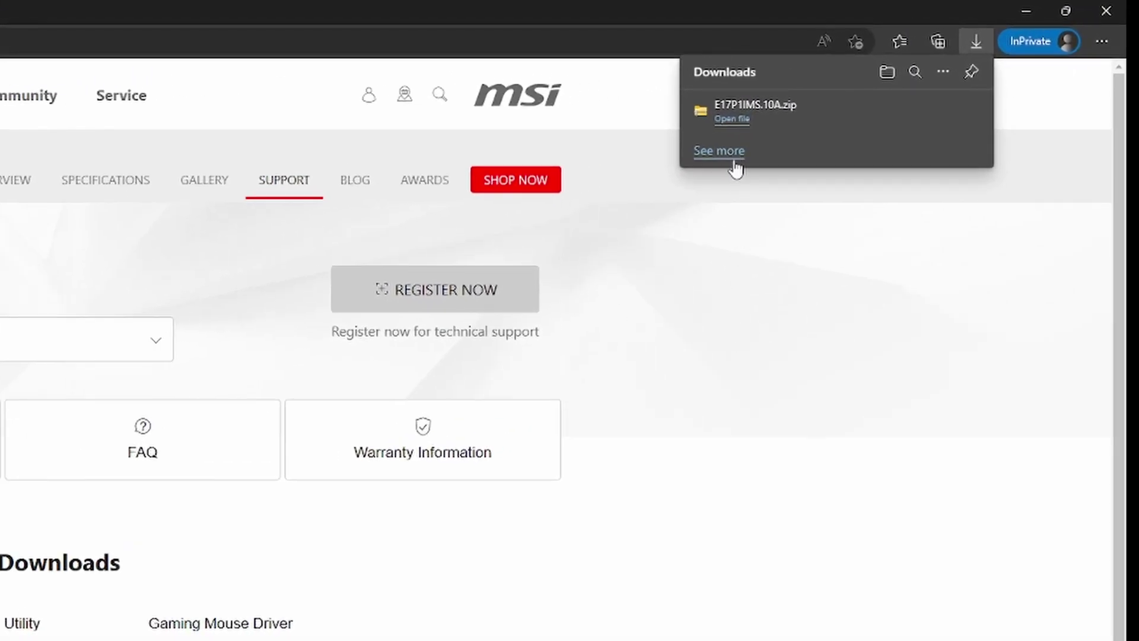
left_click(745, 127)
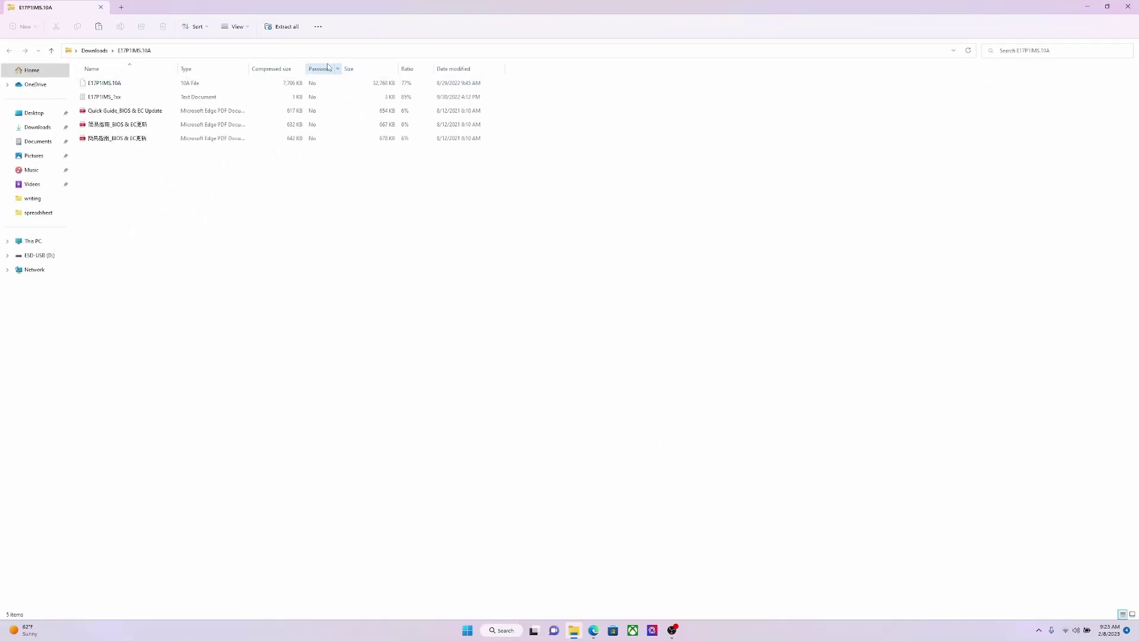
Start Extract all on the E17P1IMS.10A BIOS zip
left_click(293, 31)
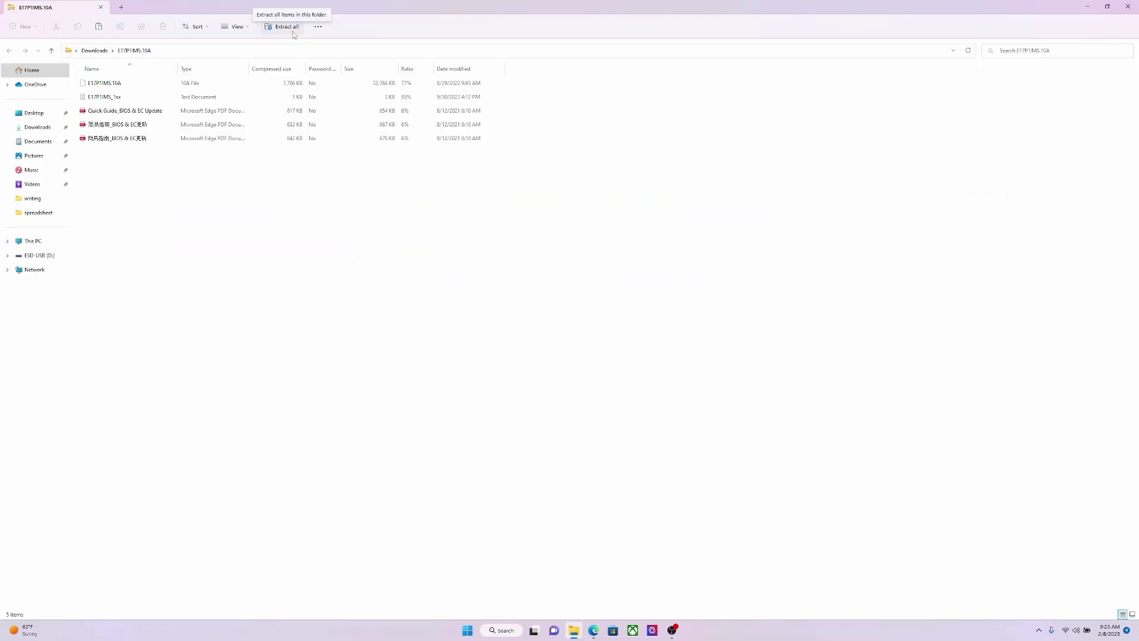
Choose the Desktop as the extraction folder for the BIOS zip
left_click(293, 31)
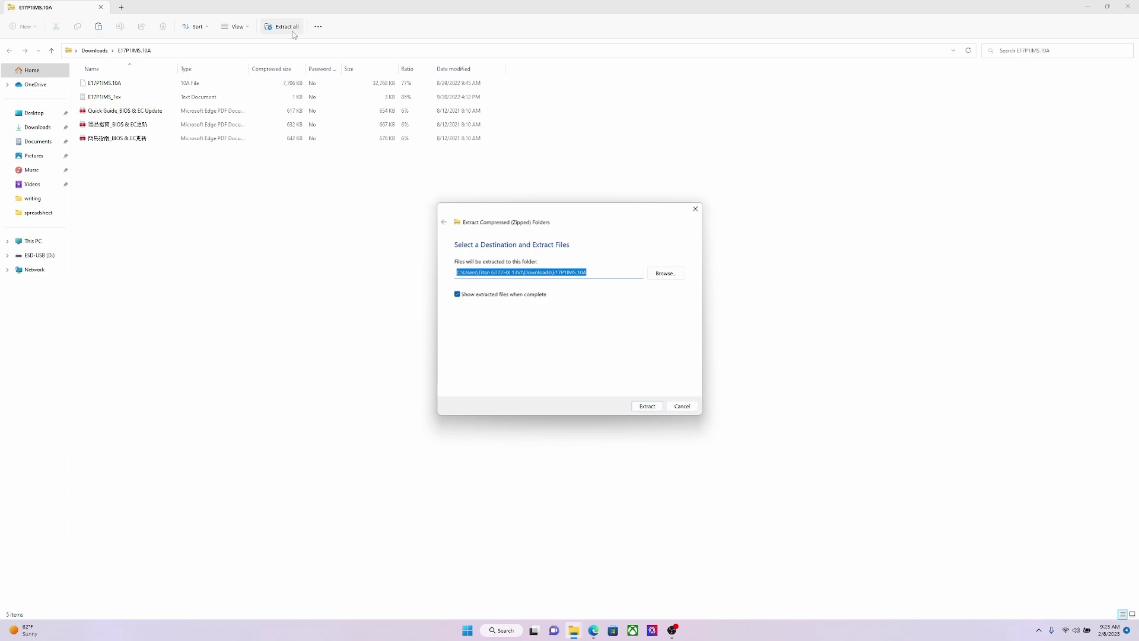
left_click(664, 274)
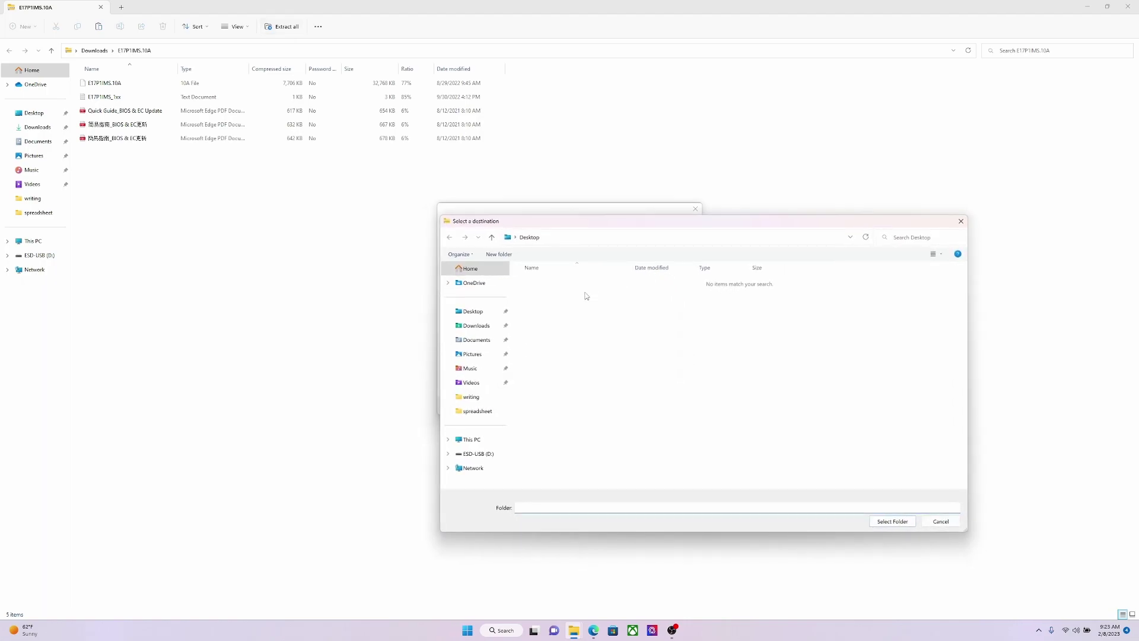
left_click(462, 314)
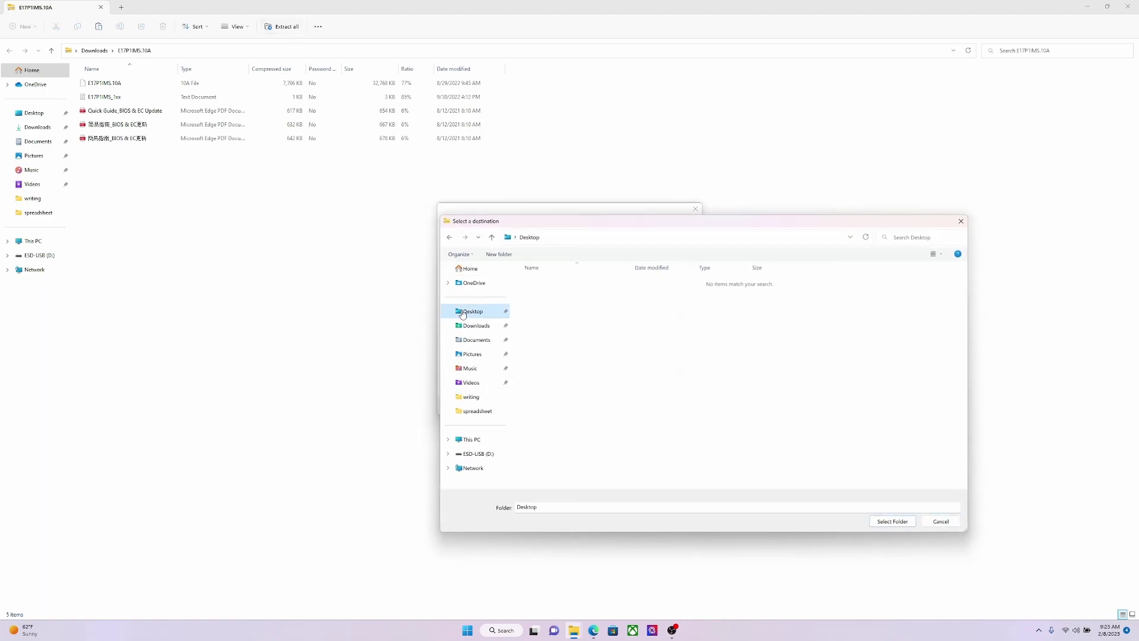
left_click(894, 525)
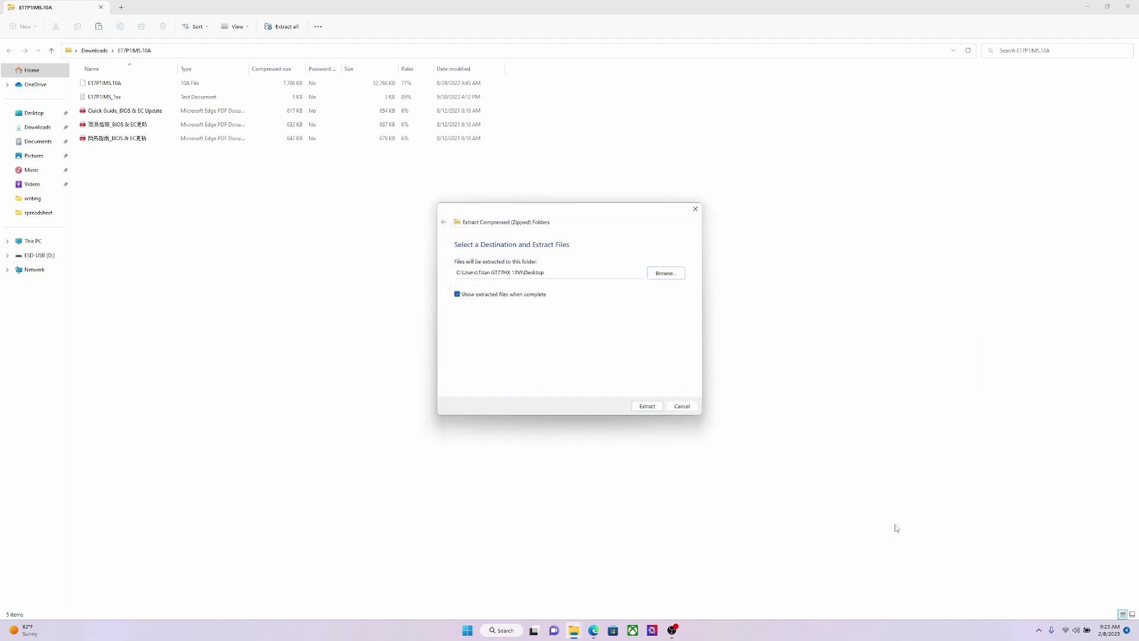
Extract the BIOS files to the Desktop and copy the two E17P1IMS files
left_click(647, 406)
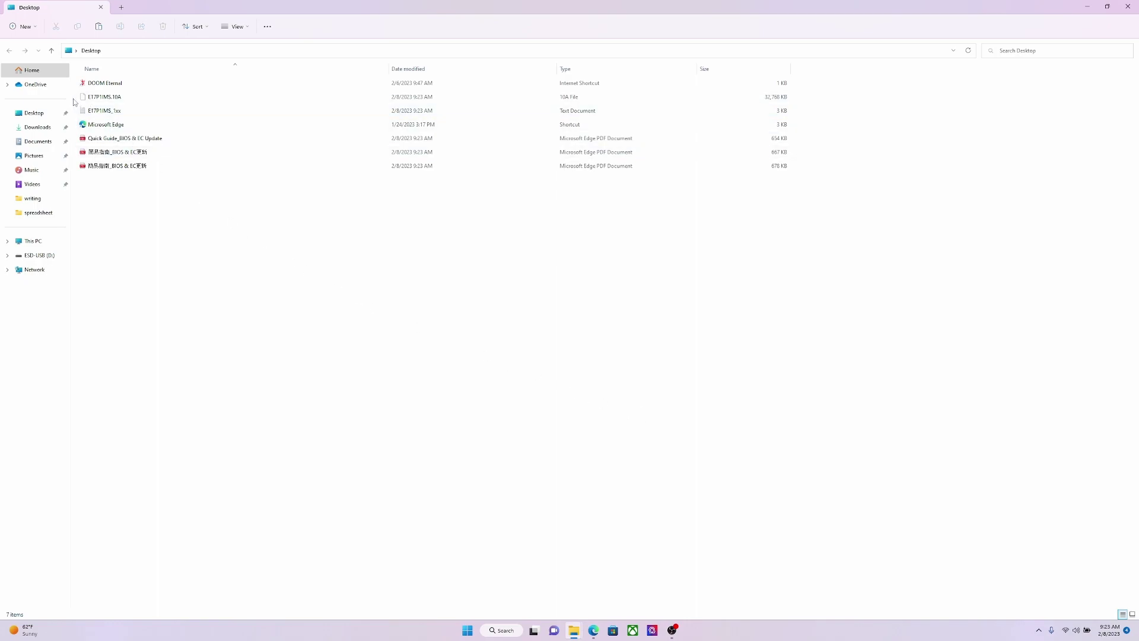
left_click_drag(76, 98, 123, 114)
right_click(123, 113)
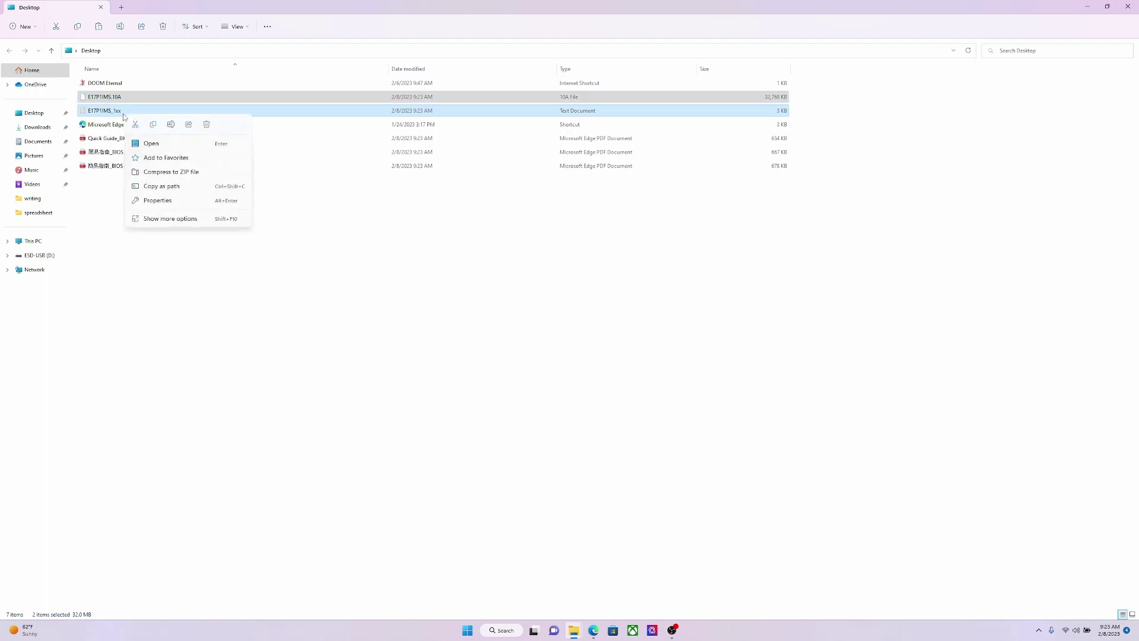
left_click(152, 127)
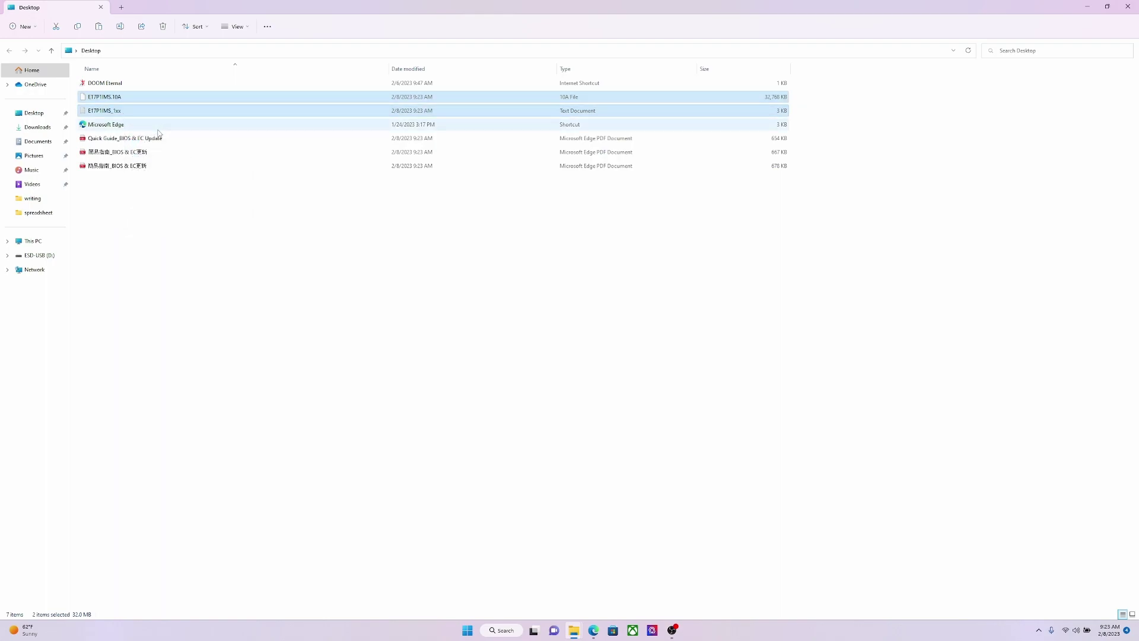